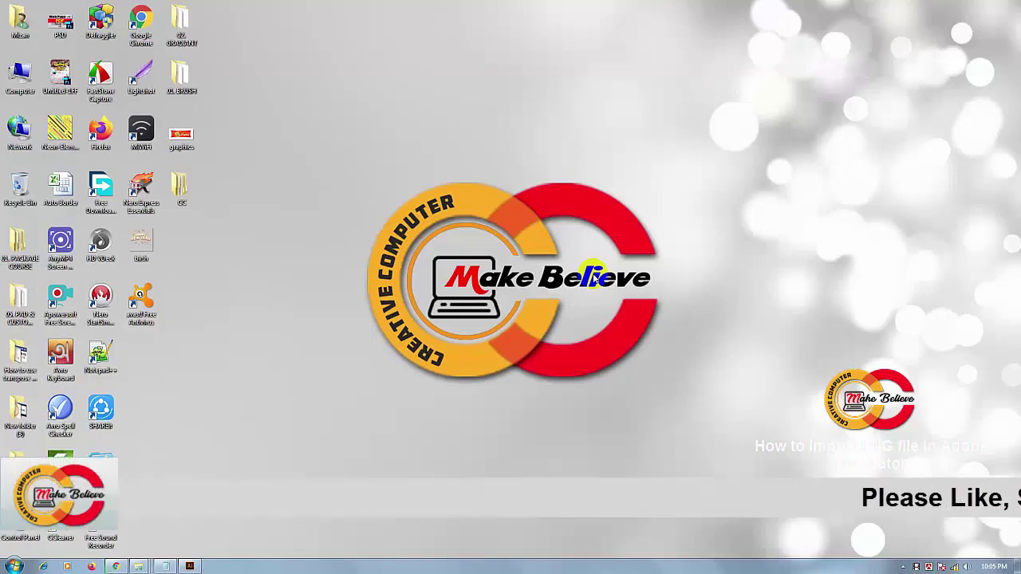
Step: Switch to the blank Untitled-1 Illustrator document and open the File menu
{"action": "left_click", "coordinate": [190, 566]}
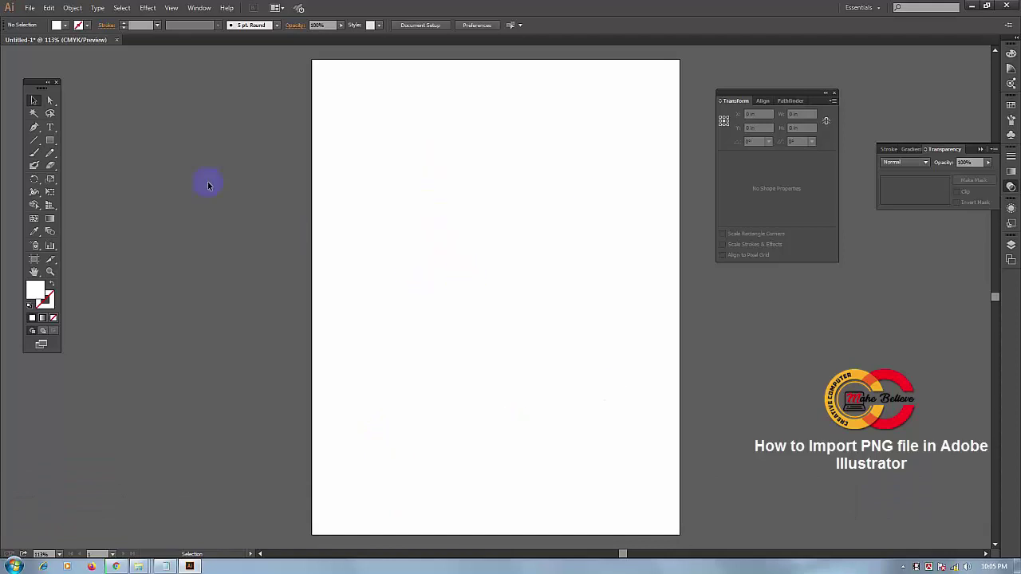
{"action": "left_click", "coordinate": [30, 8]}
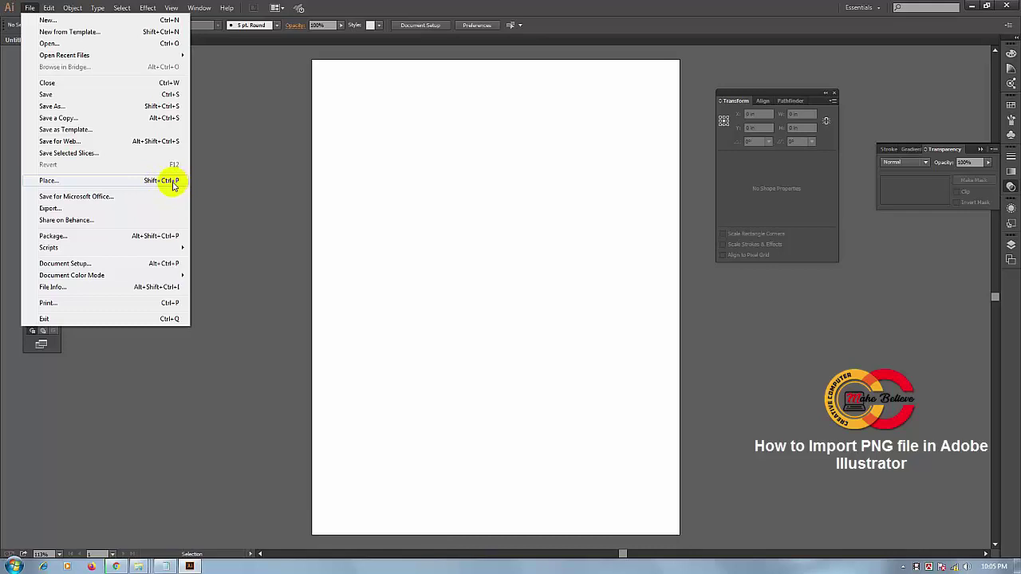
Step: Start File > Place and browse the Desktop folder's file list
{"action": "left_click", "coordinate": [80, 180]}
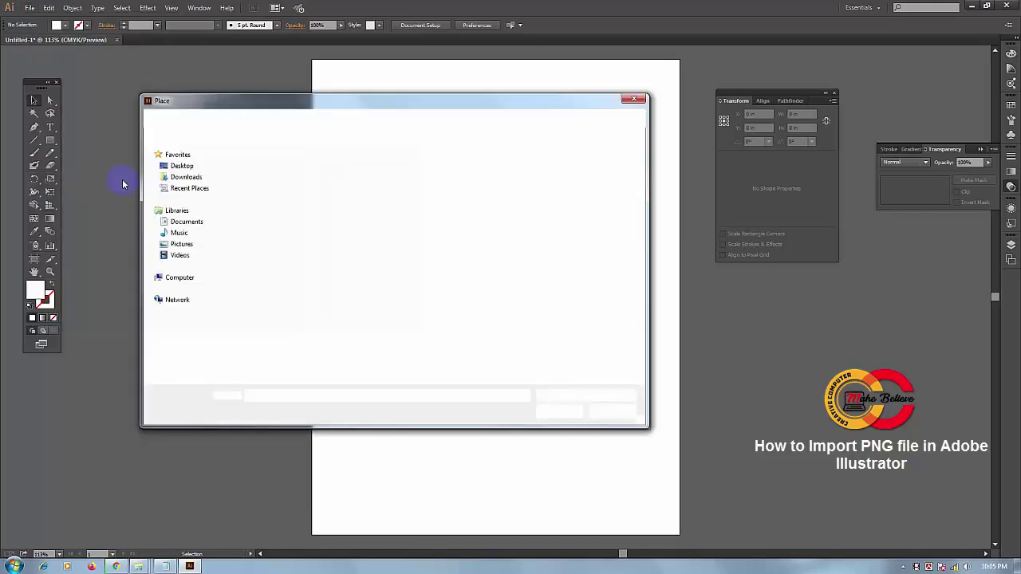
{"action": "left_click_drag", "start_coordinate": [349, 107], "coordinate": [353, 114]}
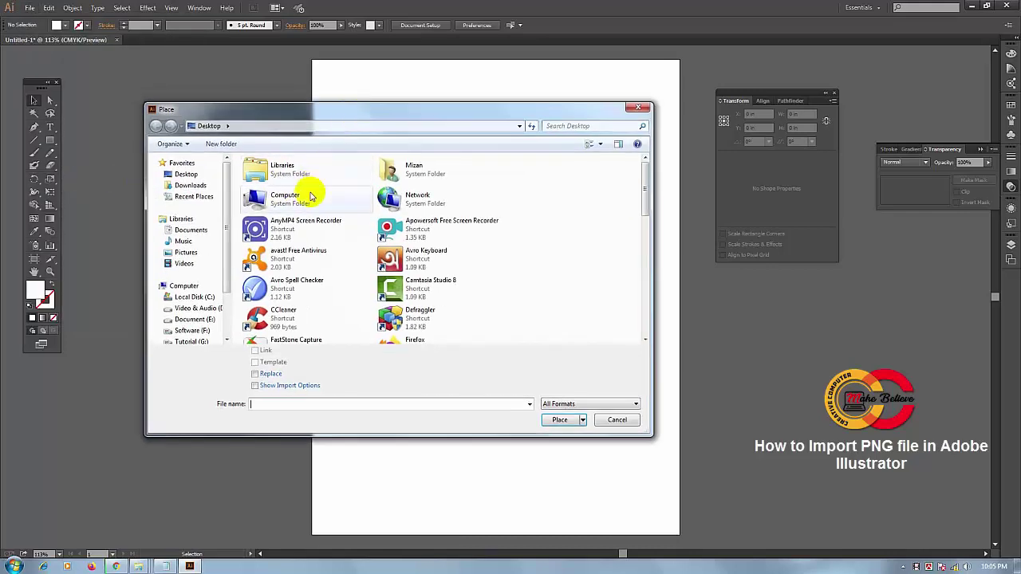
{"action": "left_click", "coordinate": [191, 182]}
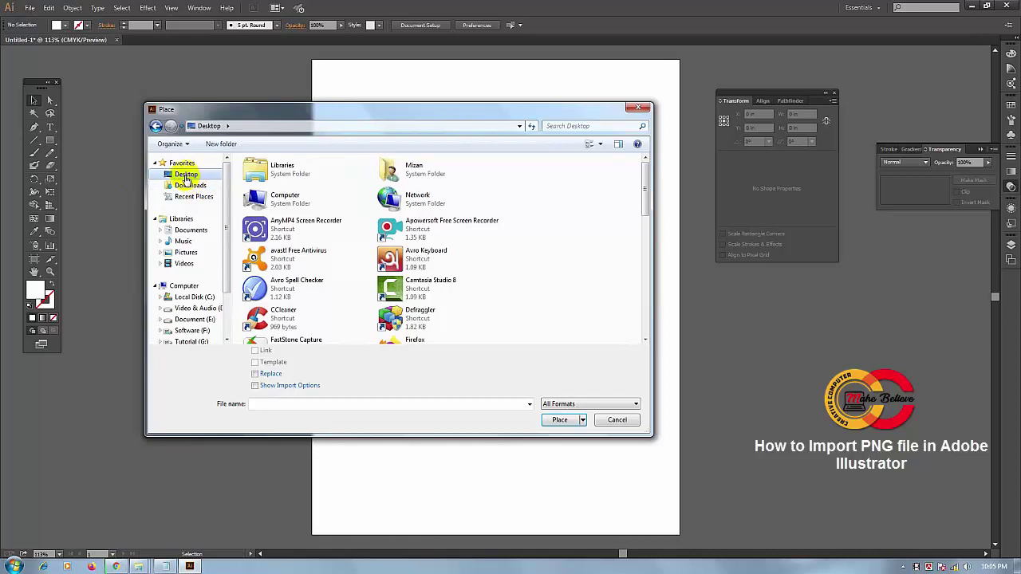
{"action": "left_click_drag", "start_coordinate": [645, 186], "coordinate": [645, 284]}
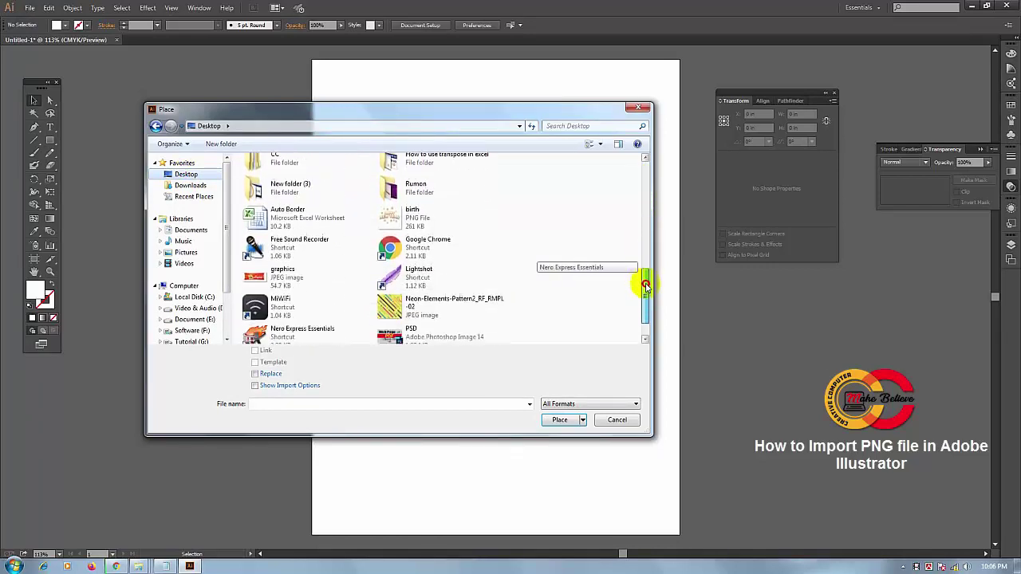
Step: Select the birth PNG with the Link option unchecked so it embeds
{"action": "left_click", "coordinate": [409, 226]}
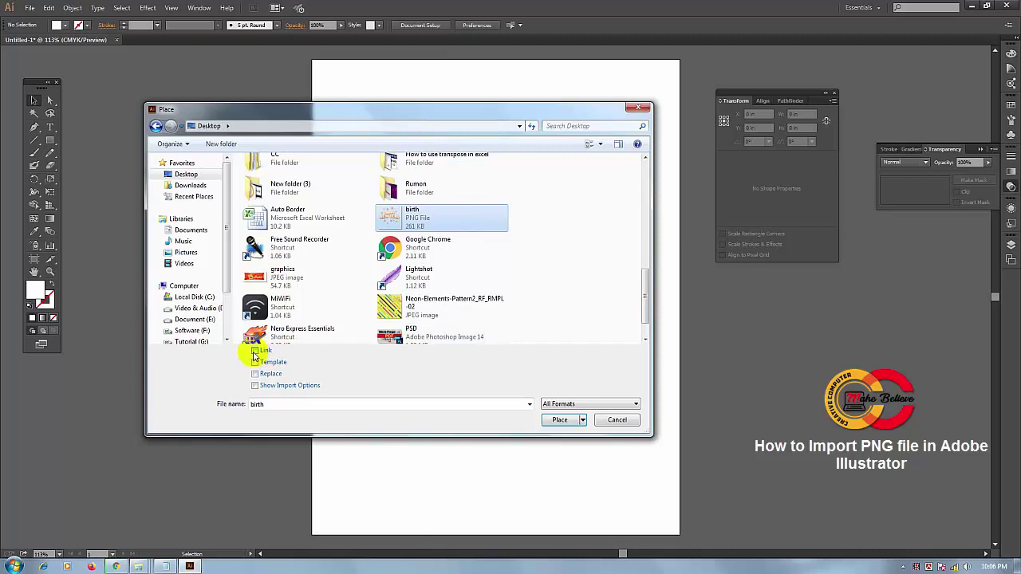
{"action": "left_click", "coordinate": [255, 352]}
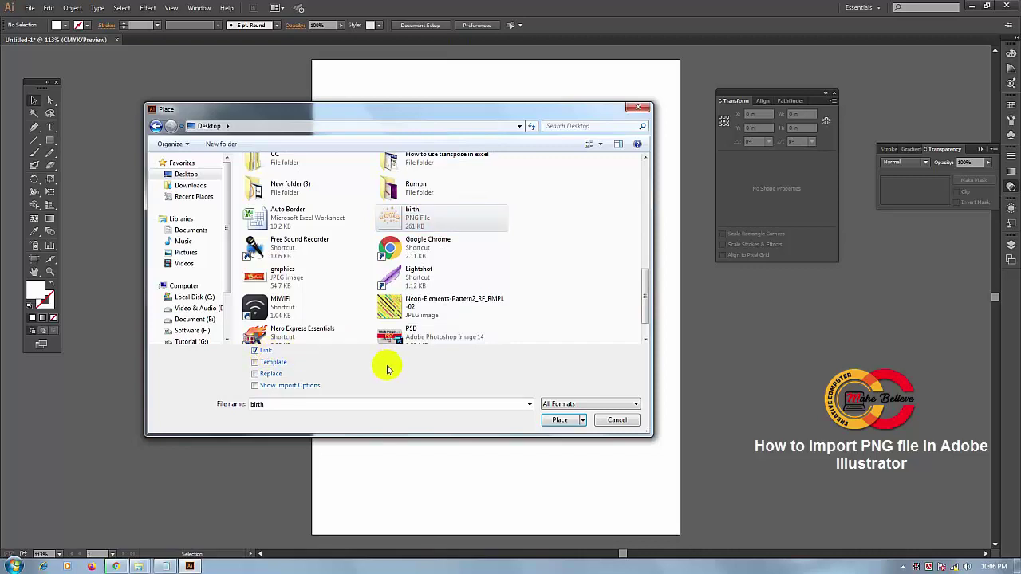
{"action": "left_click", "coordinate": [254, 352]}
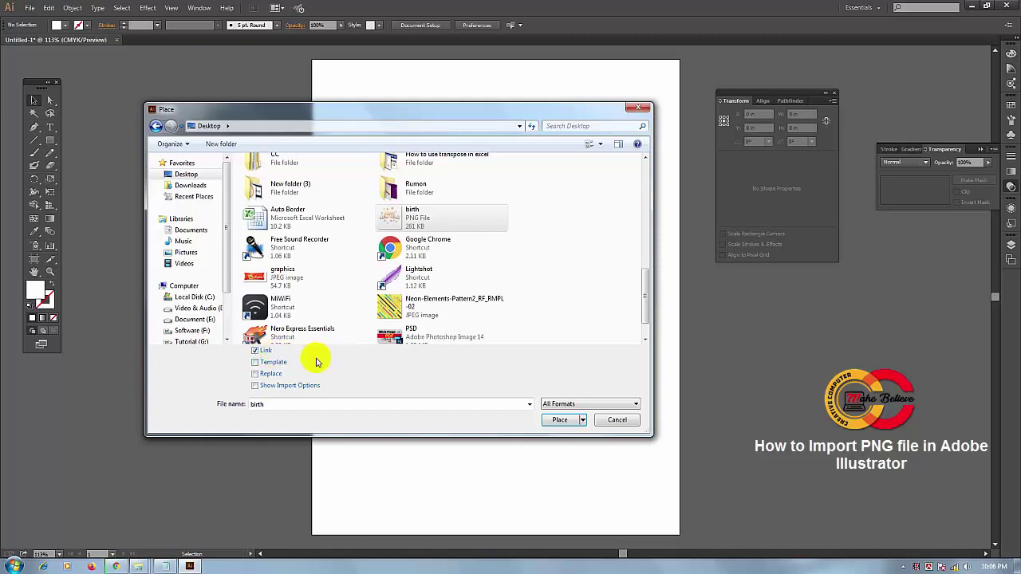
{"action": "left_click", "coordinate": [256, 355]}
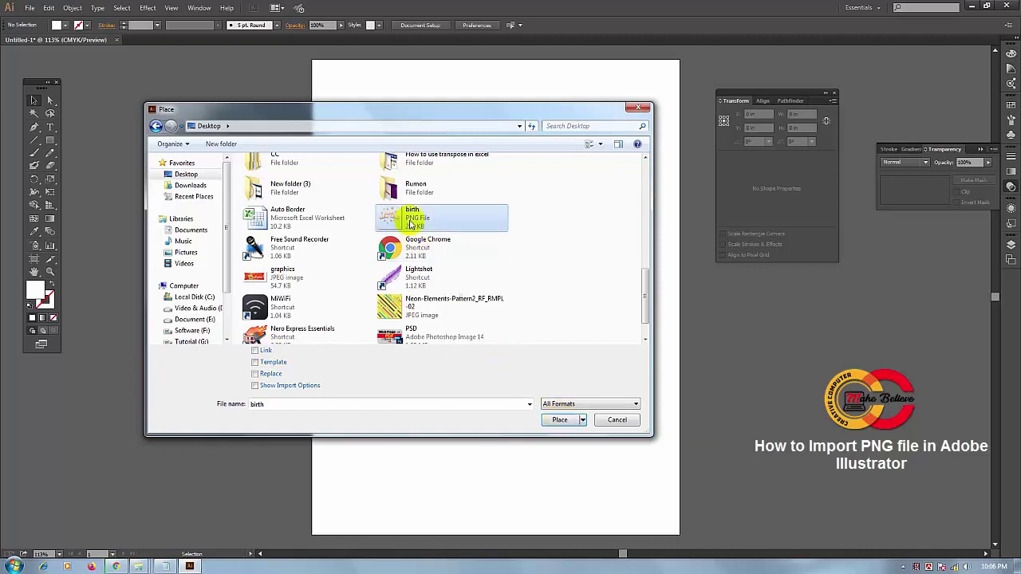
Step: Place the birth PNG on the artboard at full size and close the Transform panel
{"action": "left_click", "coordinate": [561, 420]}
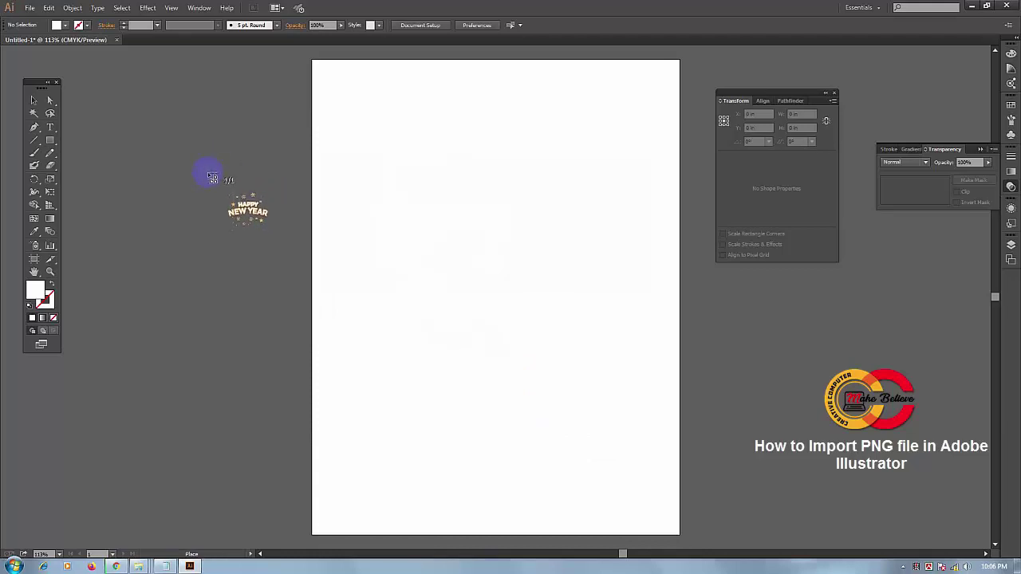
{"action": "left_click", "coordinate": [210, 173]}
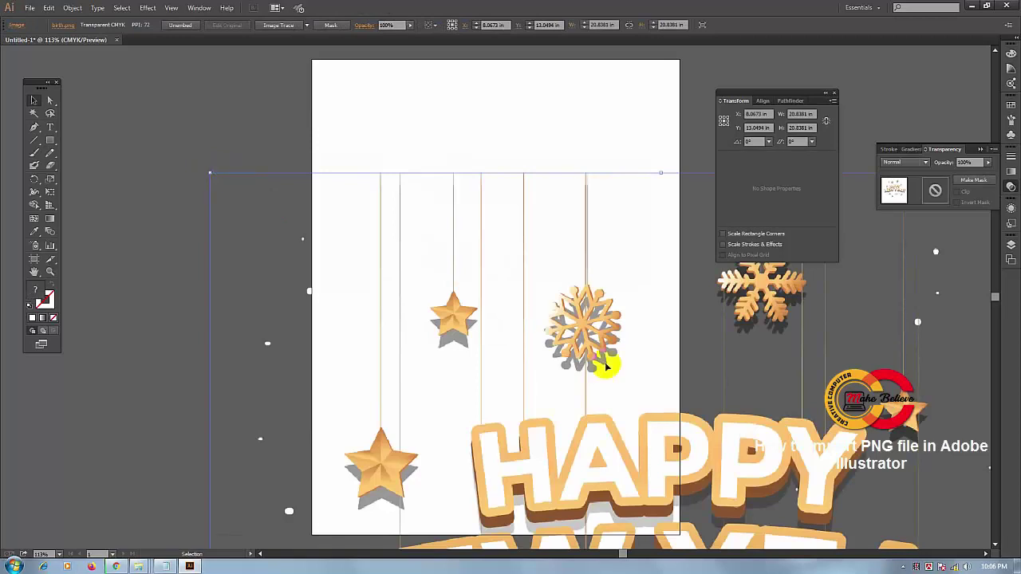
{"action": "left_click", "coordinate": [833, 94]}
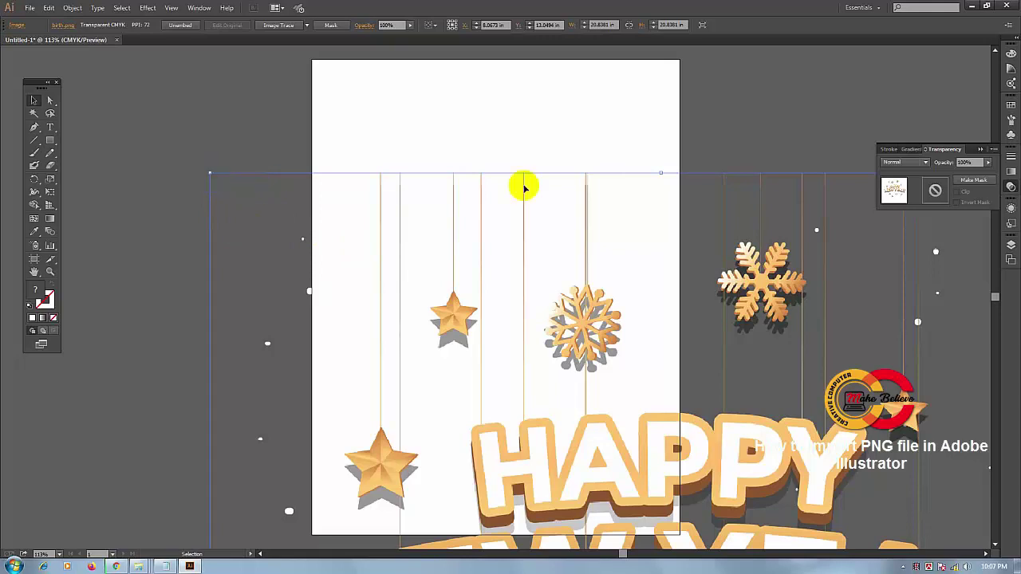
Step: Scale the birth PNG down from its corner and move it over the artboard, about 5.82 in wide
{"action": "left_click_drag", "start_coordinate": [214, 180], "coordinate": [208, 171]}
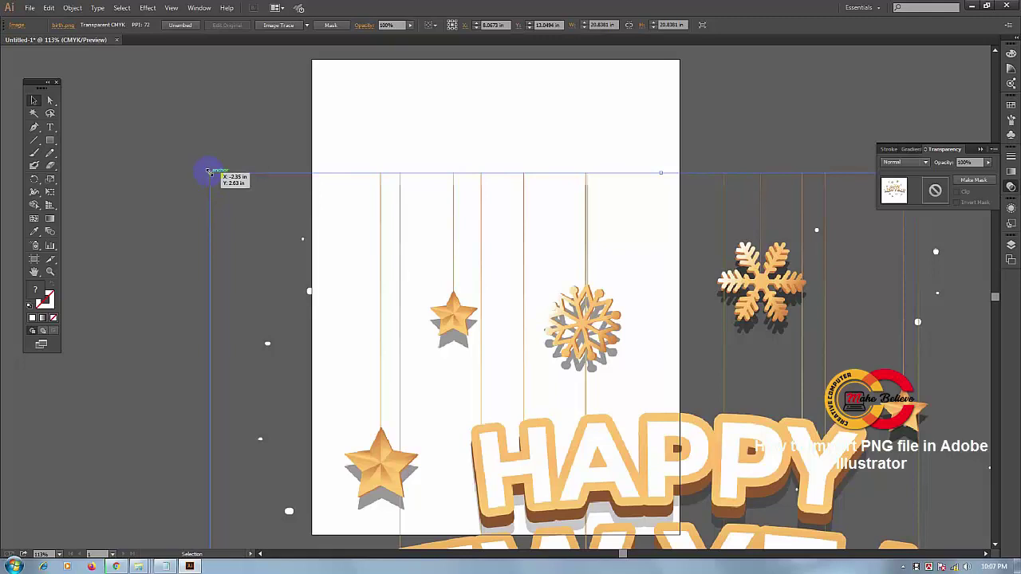
{"action": "left_click_drag", "start_coordinate": [208, 172], "coordinate": [536, 418]}
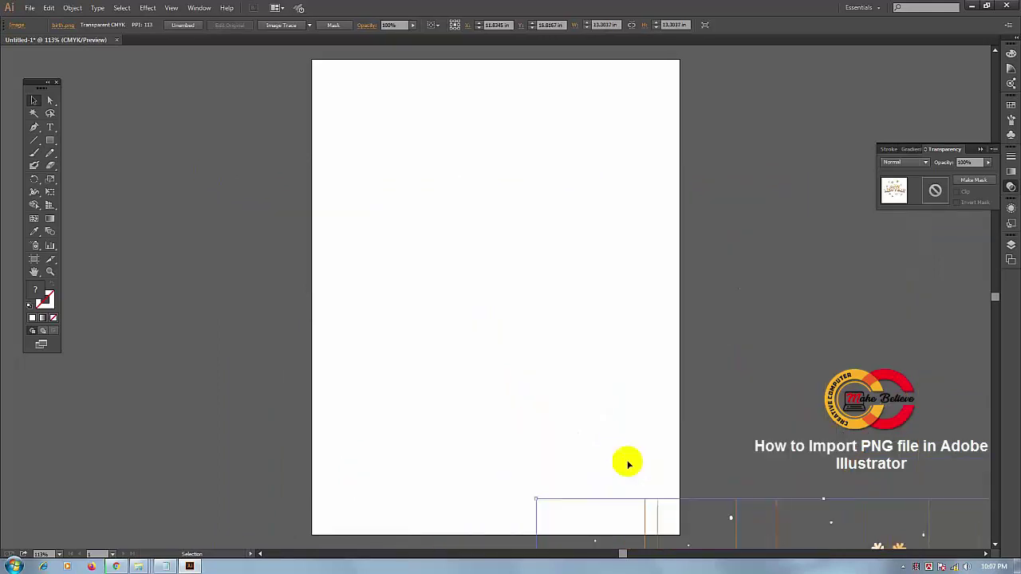
{"action": "left_click", "coordinate": [727, 528]}
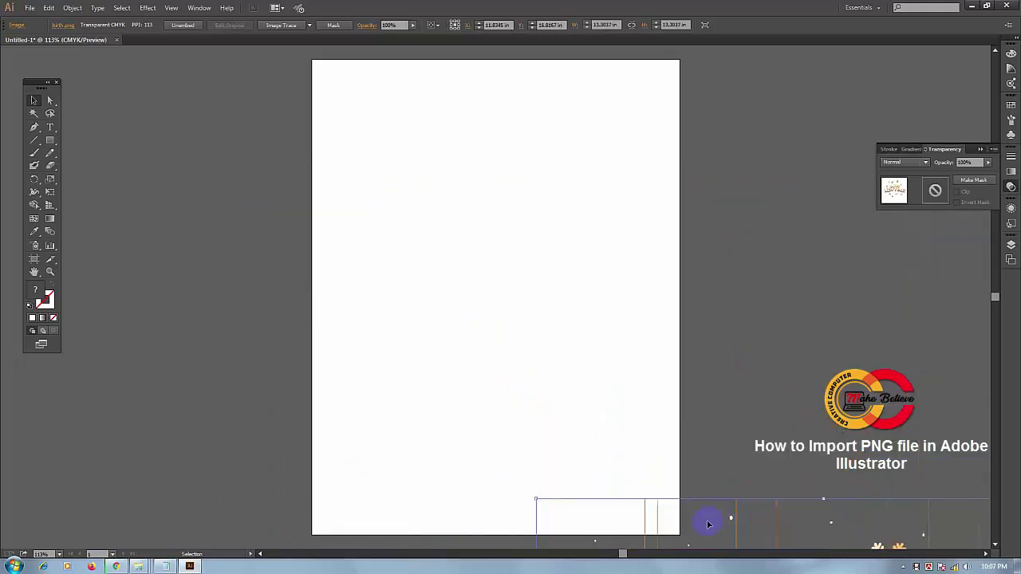
{"action": "mouse_move", "coordinate": [709, 524]}
{"action": "left_mouse_down"}
{"action": "mouse_move", "coordinate": [608, 352]}
{"action": "mouse_move", "coordinate": [369, 125]}
{"action": "mouse_move", "coordinate": [209, 108]}
{"action": "left_mouse_up"}
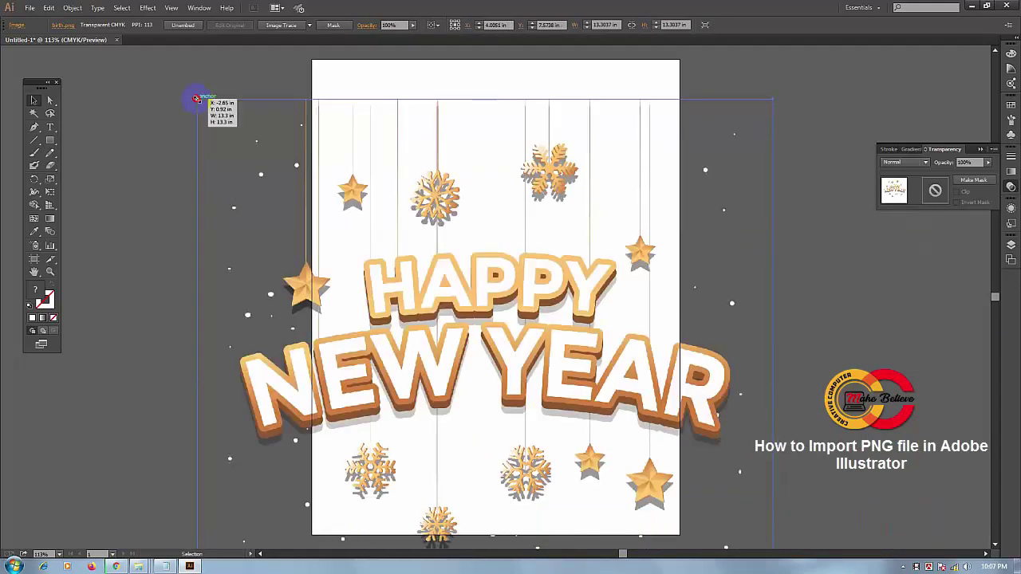
{"action": "mouse_move", "coordinate": [197, 99]}
{"action": "left_mouse_down"}
{"action": "mouse_move", "coordinate": [628, 471]}
{"action": "mouse_move", "coordinate": [485, 213]}
{"action": "left_mouse_up"}
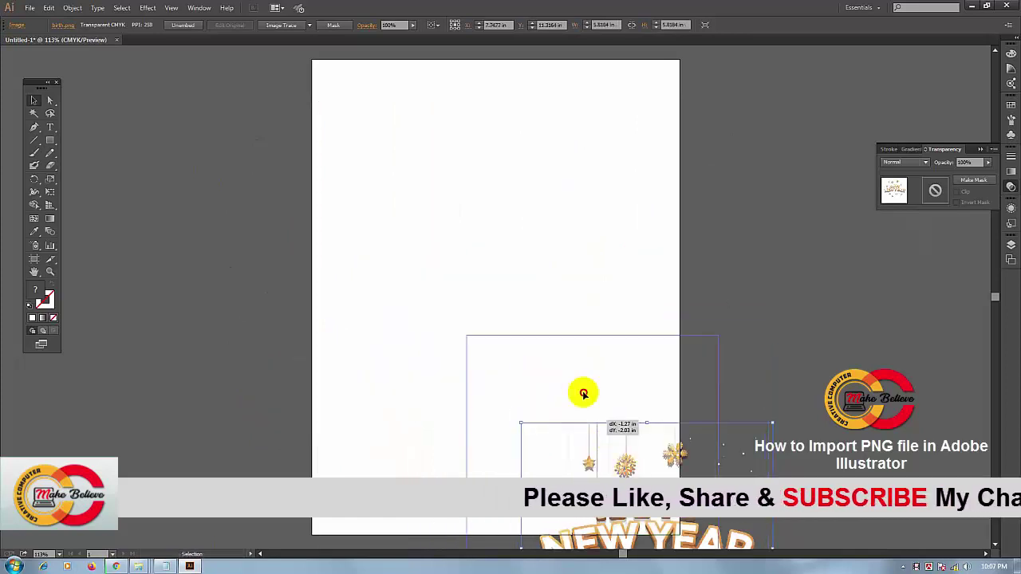